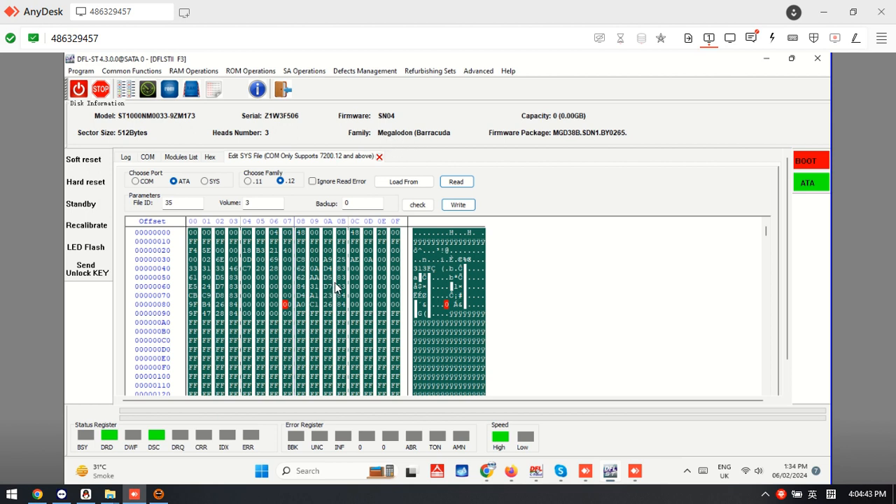
Enter /1N1 in the COM terminal and return the drive to ASCII Diag mode.
left_click(147, 158)
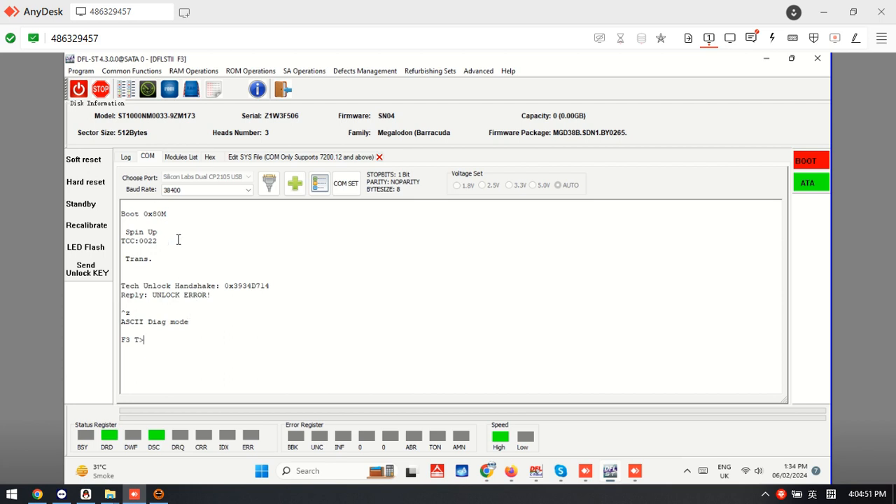
left_click(130, 73)
mouse_move(165, 123)
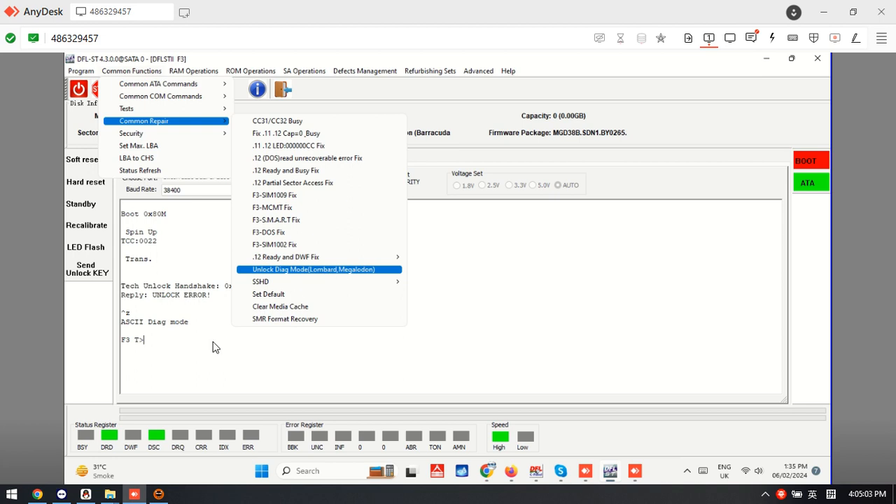
left_click(194, 344)
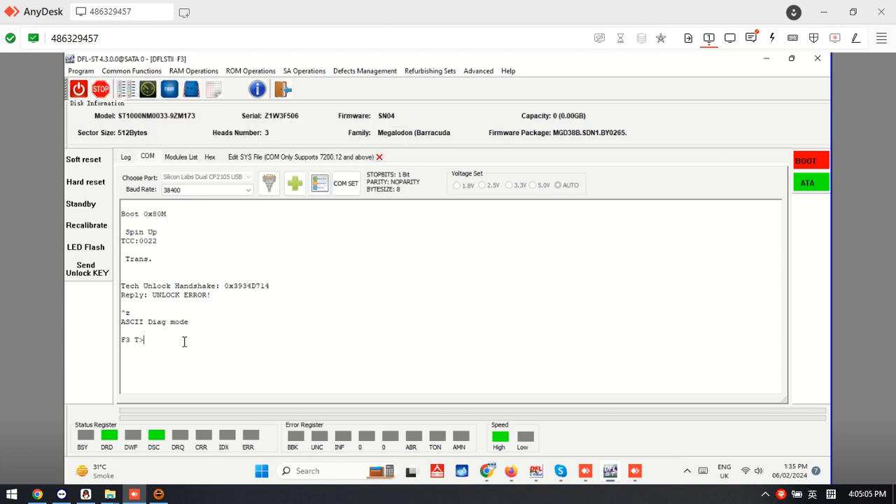
type("/1N1")
key("ctrl+z")
key("ctrl+z")
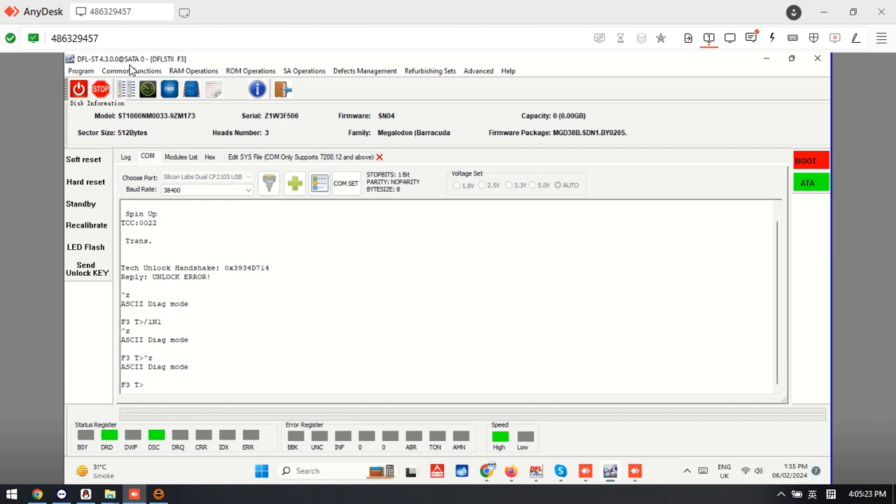
Run i4,1,22 in the COM terminal, followed by the user partition format command m0,6,3,,,,,22.
left_click(310, 159)
left_click(148, 158)
type("i4,1,22")
key("Return")
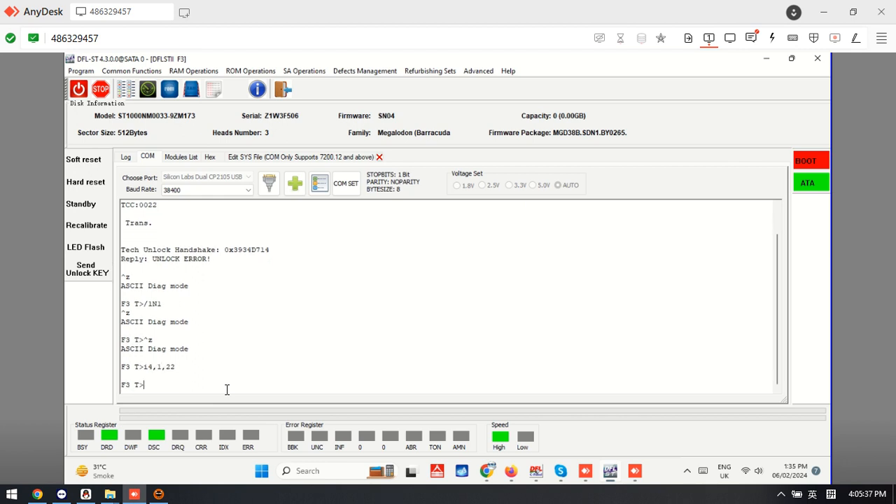
type("m0,6,3,,,,,22")
key("Return")
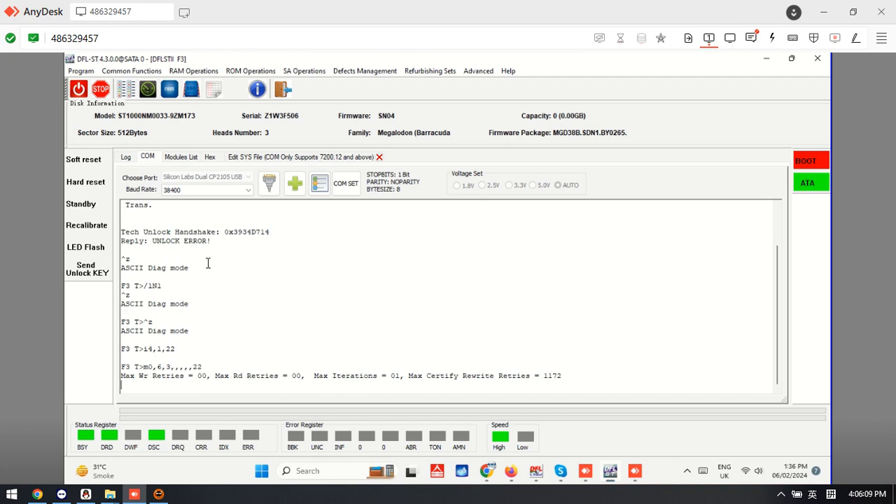
left_click(133, 71)
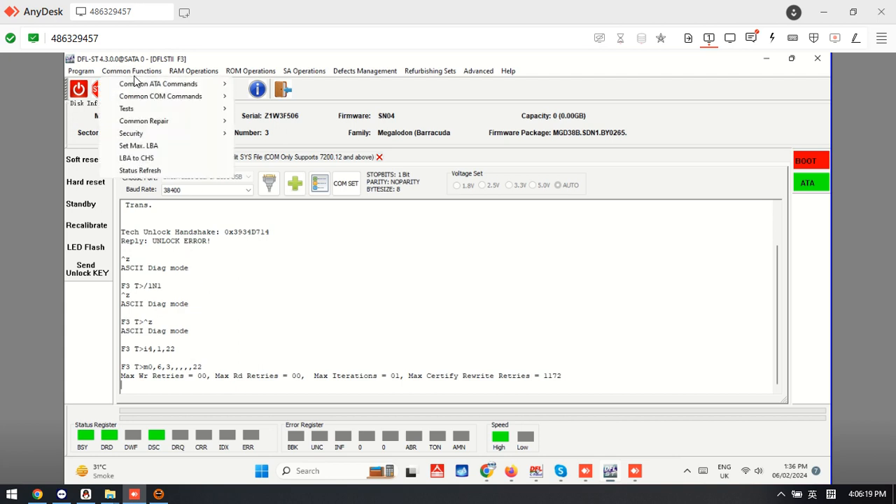
mouse_move(169, 123)
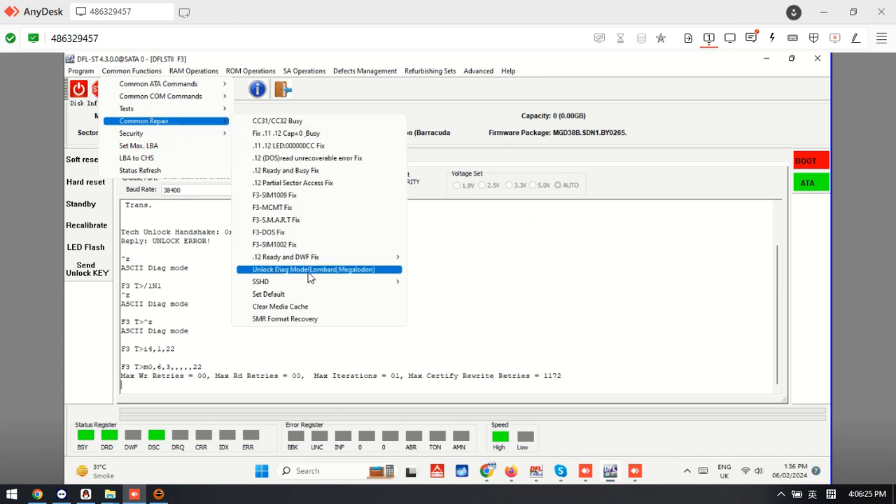
left_click(460, 149)
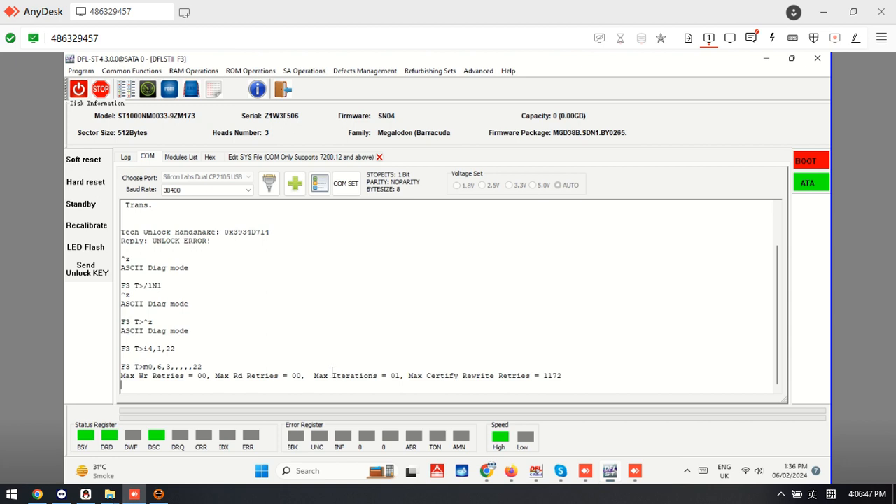
left_click(326, 385)
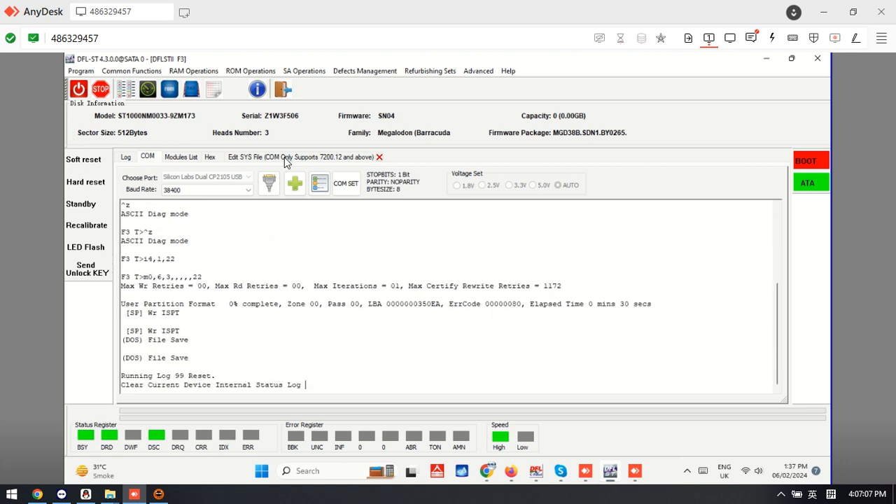
left_click(285, 159)
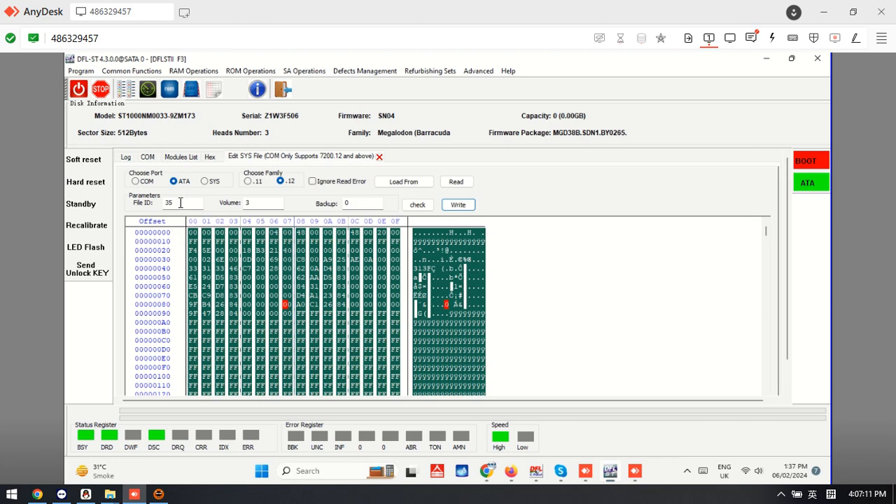
left_click(310, 74)
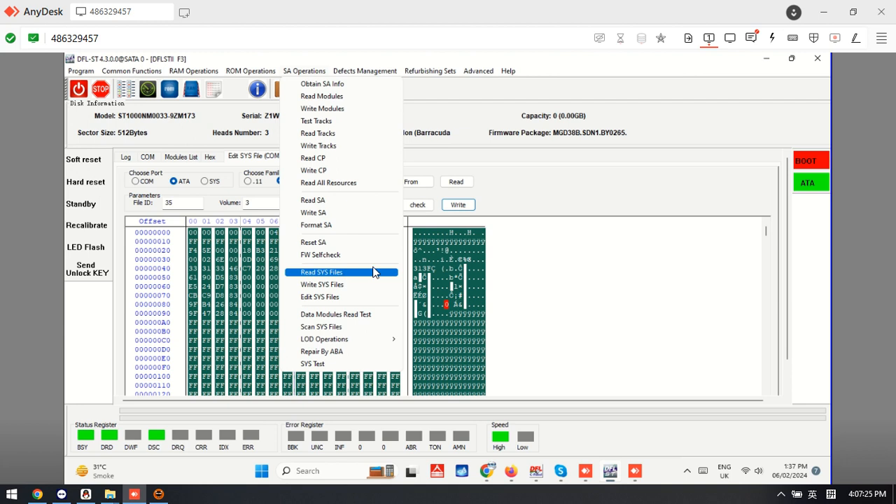
left_click(548, 179)
Return to the COM terminal, power-cycle the drive and send it the unlock key.
left_click(148, 158)
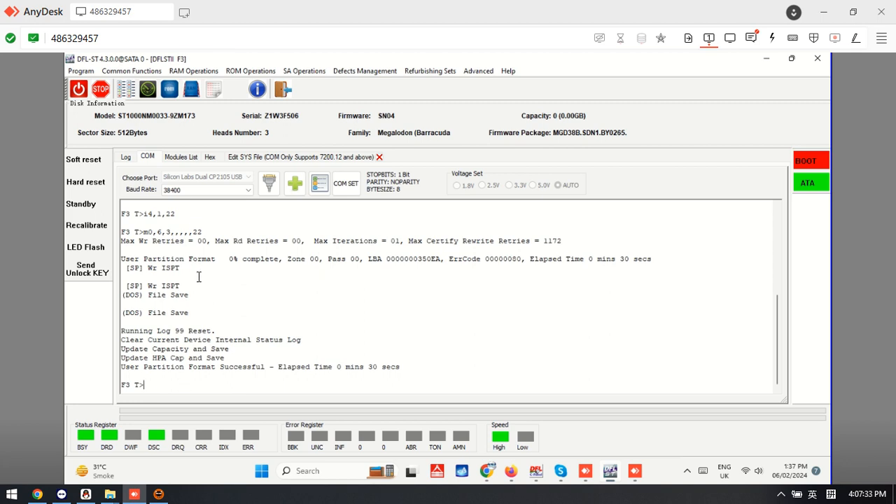
left_click(79, 89)
left_click(80, 89)
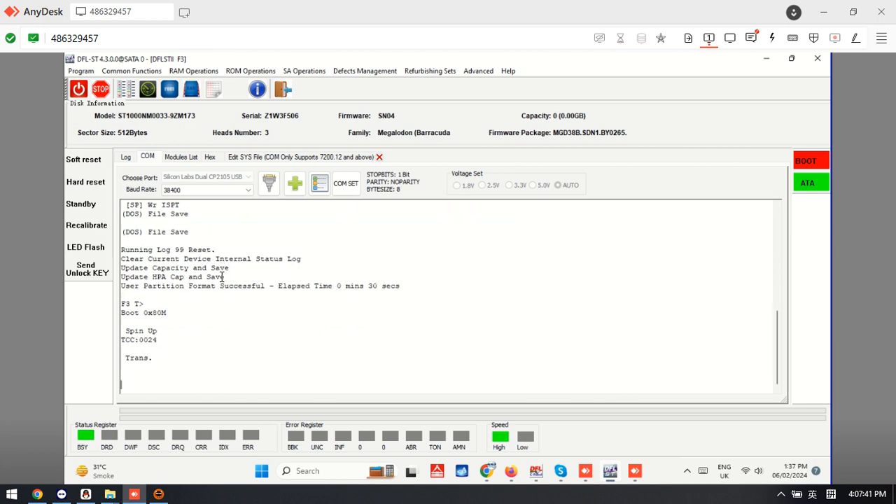
left_click(89, 272)
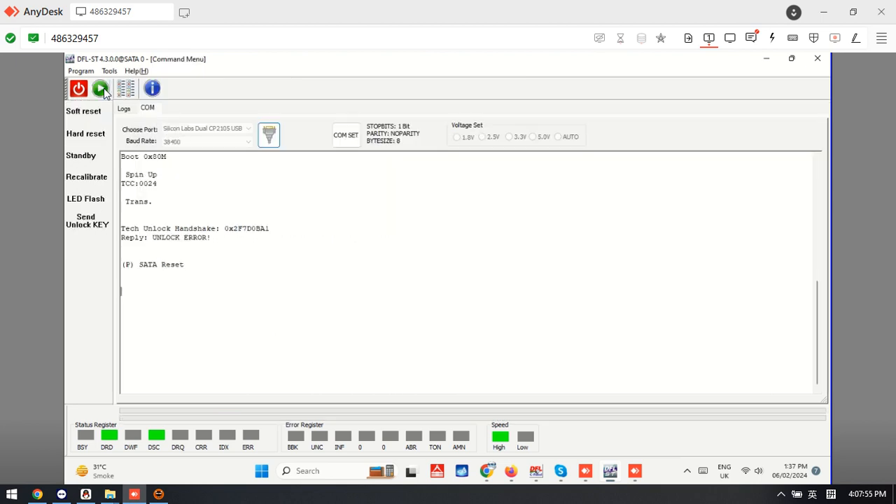
Obtain the drive details in Basic Info, enter the Seagate F3 module with them and review the initialization log.
left_click(461, 260)
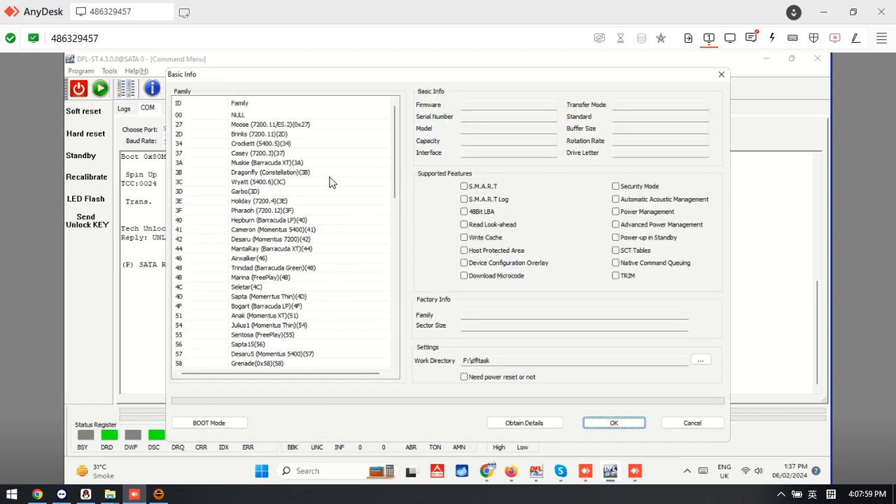
left_click(533, 421)
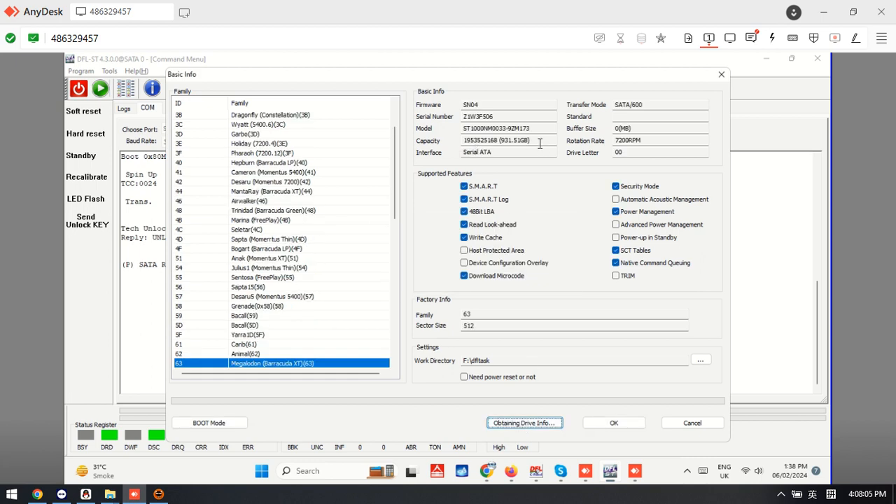
left_click(622, 427)
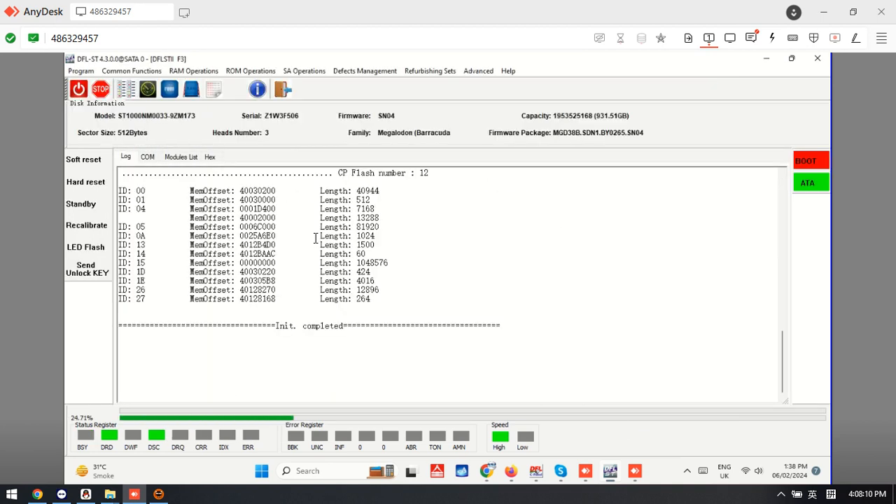
scroll(303, 275, "up", 4)
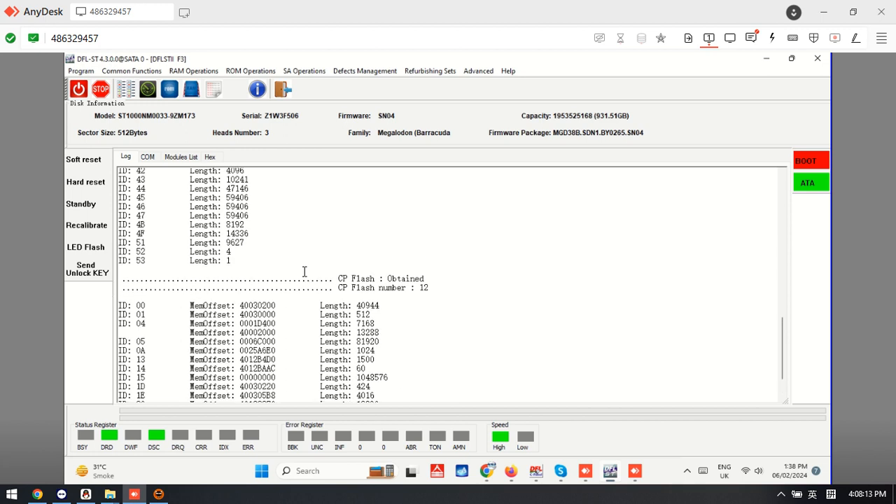
scroll(133, 96, "up", 4)
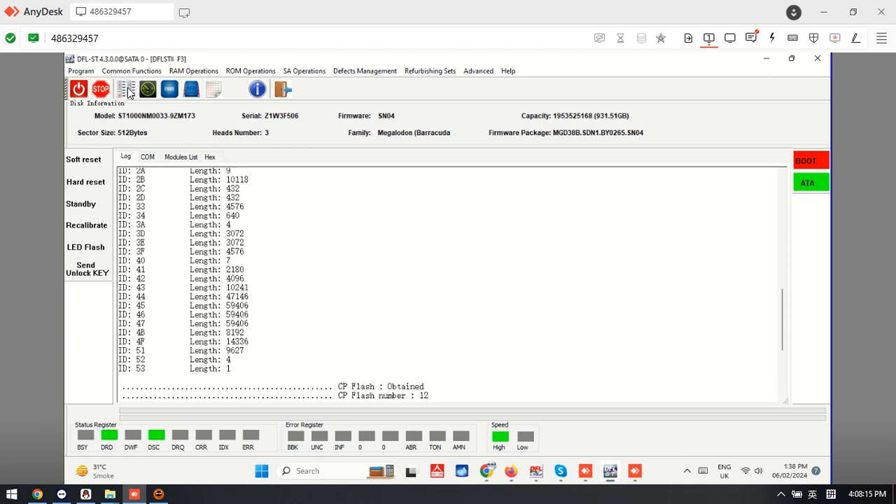
left_click(127, 90)
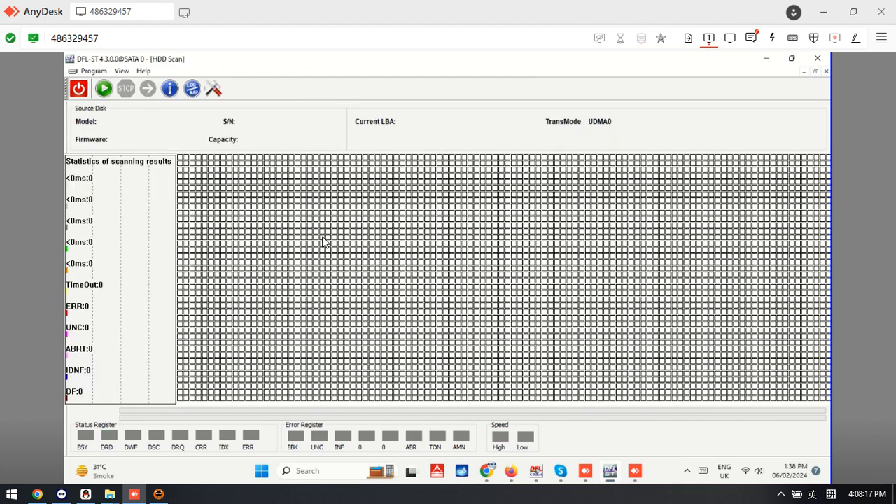
left_click(213, 89)
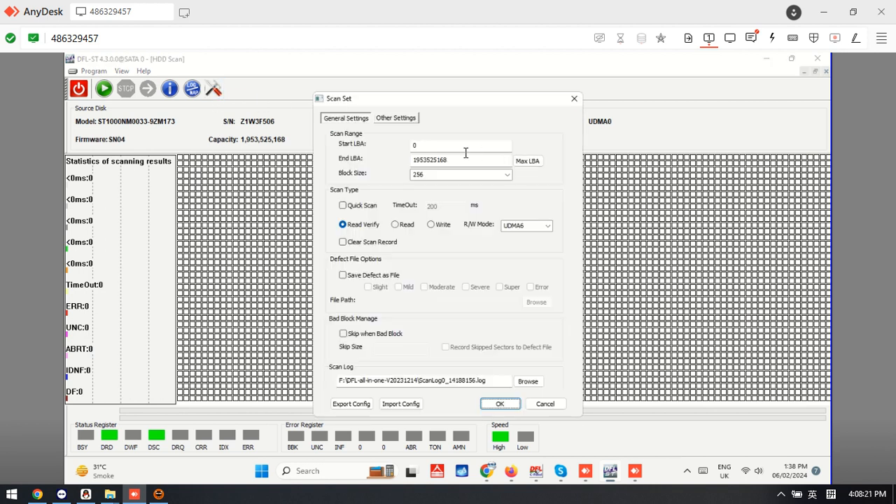
left_click_drag(445, 145, 363, 148)
type("1900000000")
left_click(500, 405)
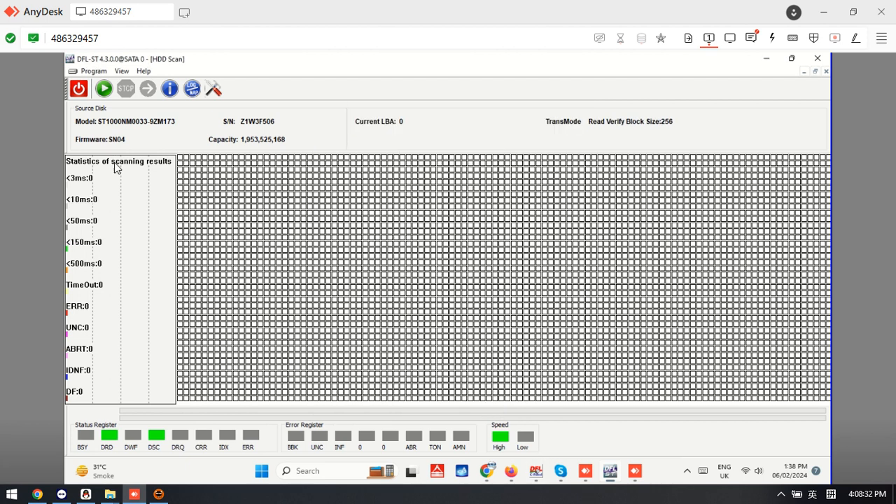
Run the read-verify scan near the end of the disk, stop it and close HDD Scan.
left_click(103, 89)
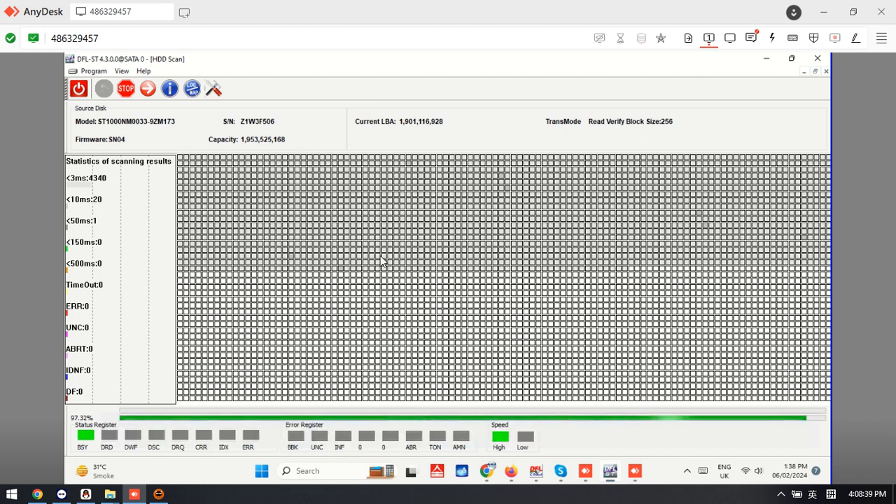
left_click(126, 88)
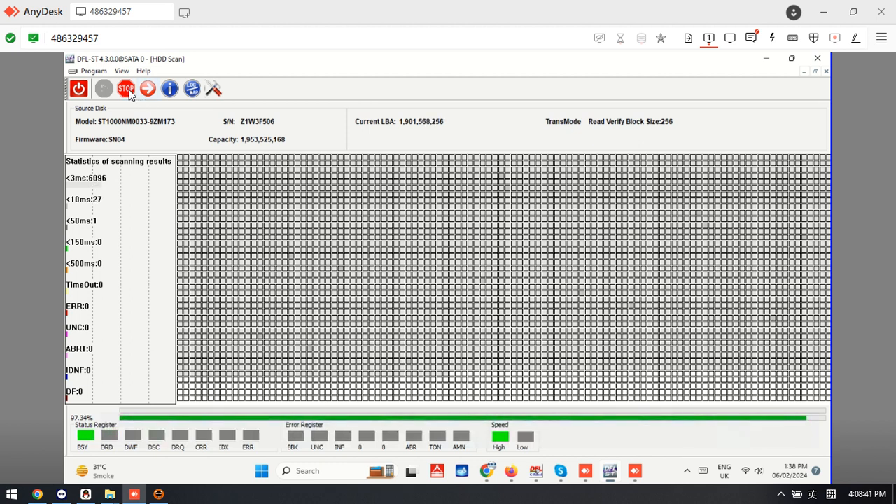
left_click(826, 70)
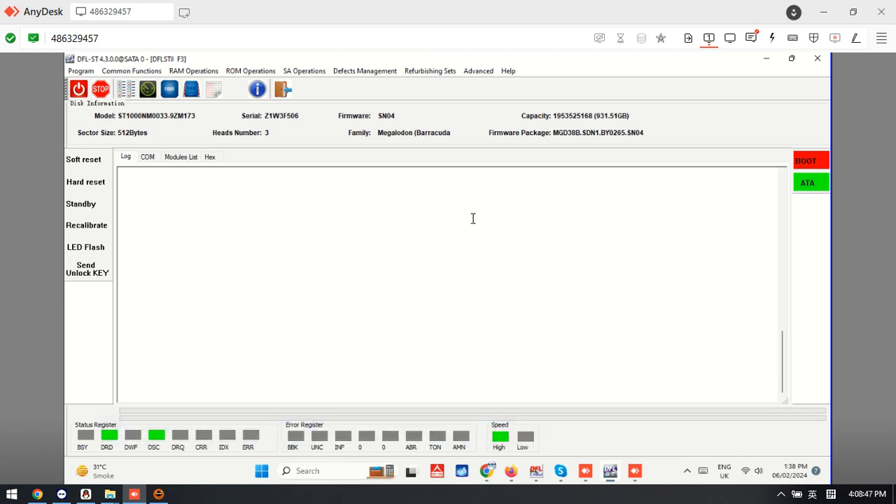
Switch to the DFL cPanel and launch the DDP module for the drive on SATA 0.
left_click(536, 473)
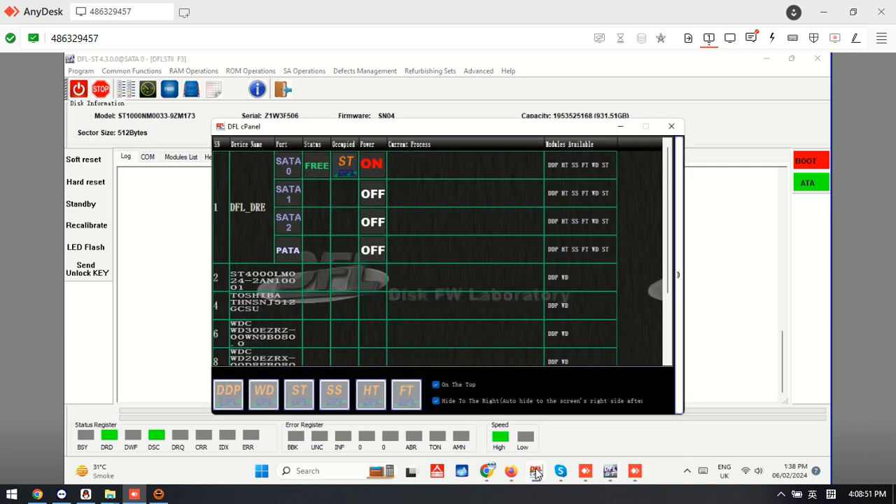
left_click(319, 170)
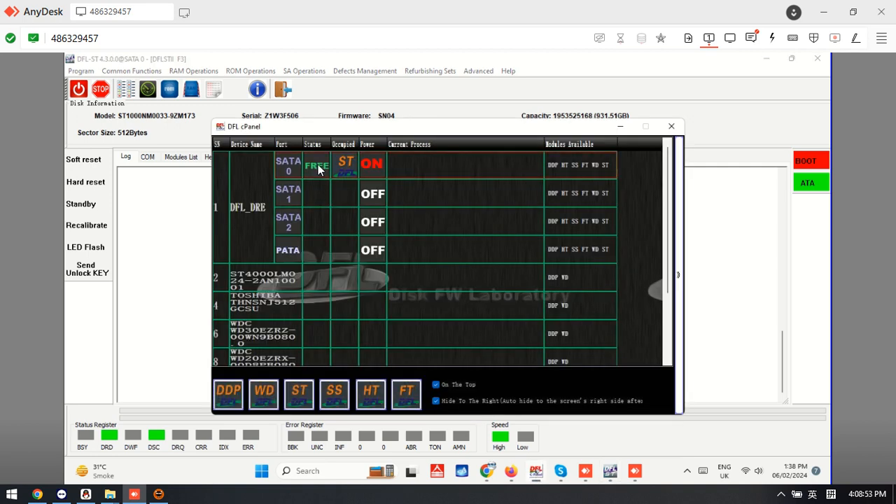
left_click(229, 397)
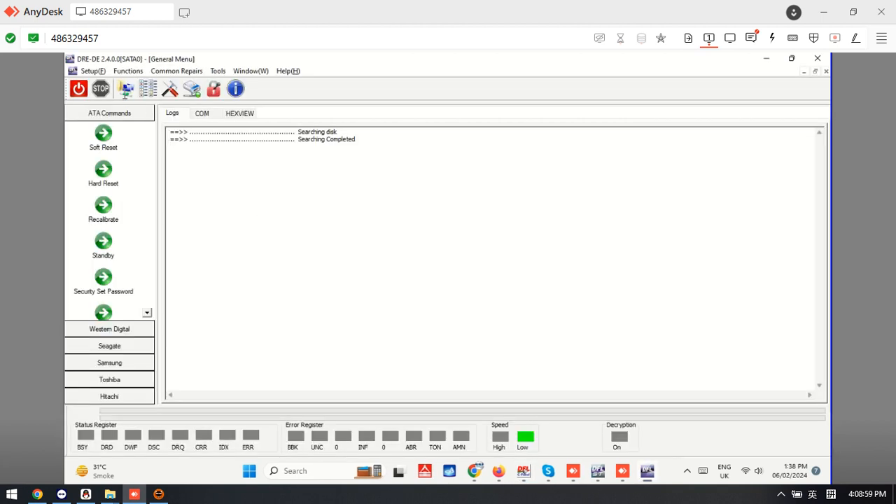
left_click(126, 92)
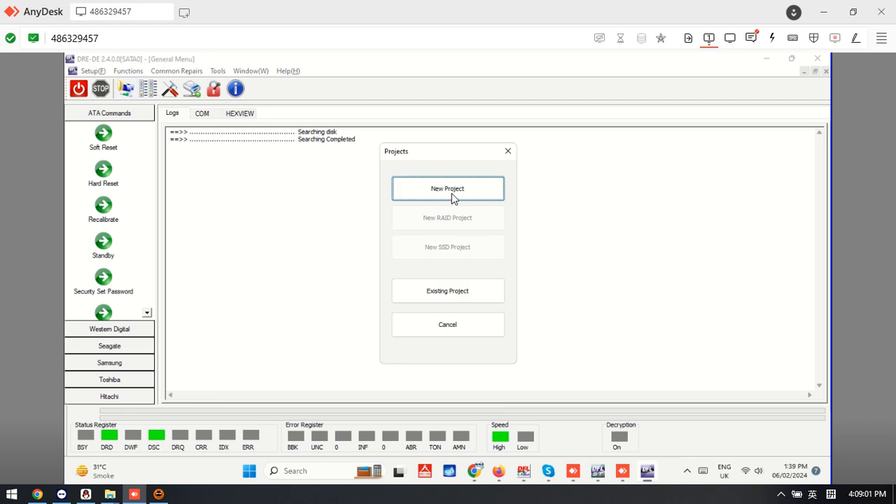
left_click(452, 193)
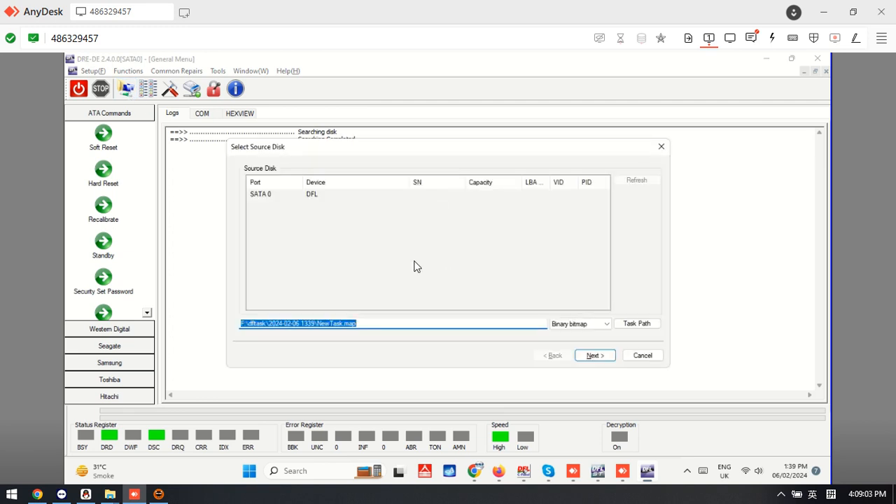
left_click(592, 357)
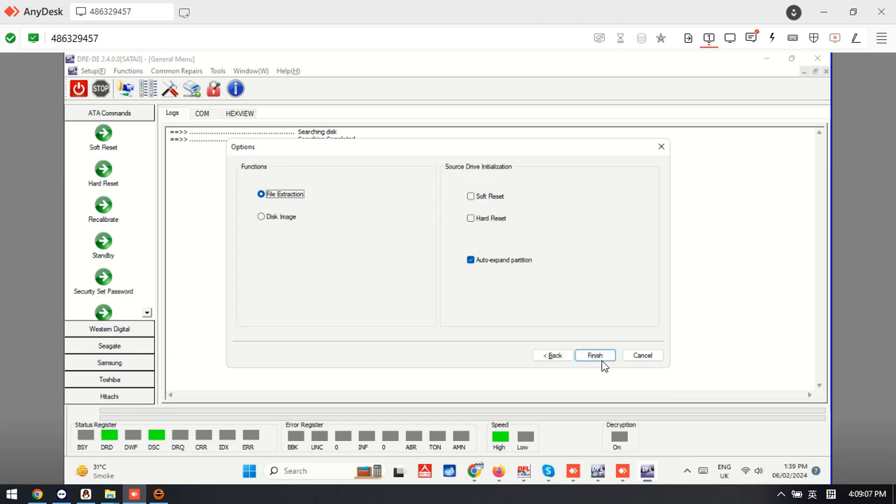
left_click(601, 362)
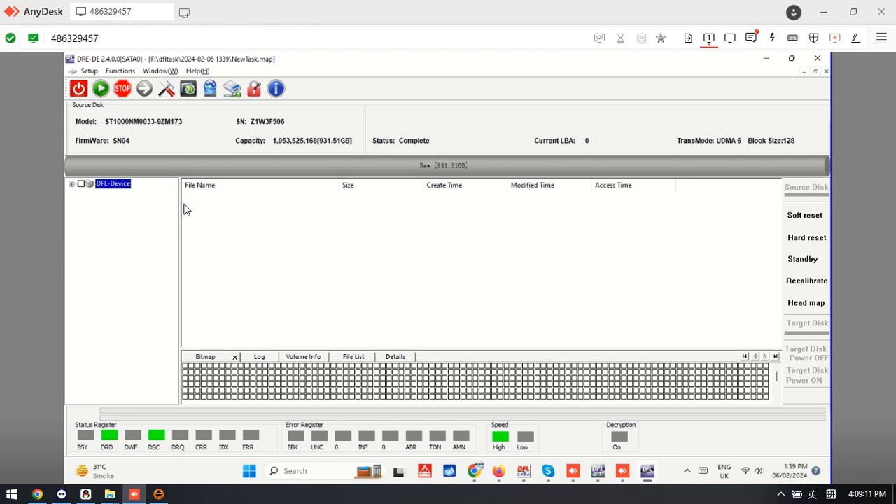
Scan DFL-Device for lost partitions across the full disk and save the found EXT3 partition starting at LBA 40.
right_click(116, 190)
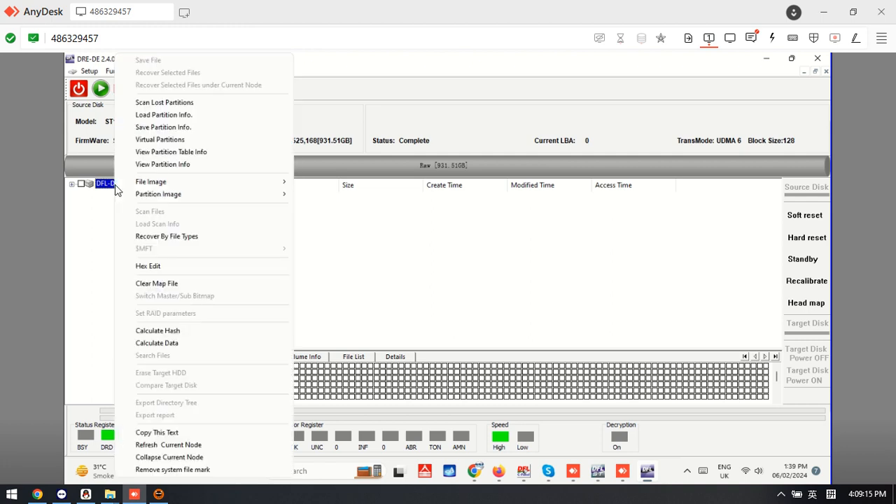
left_click(176, 104)
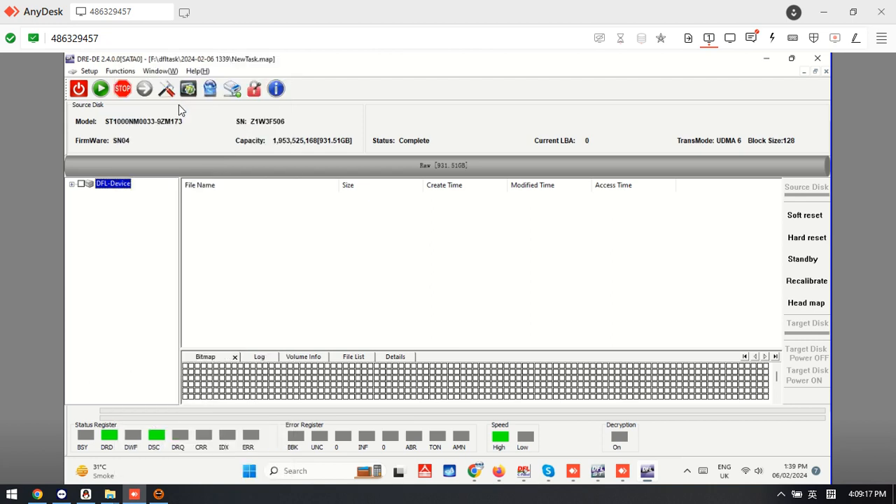
left_click(683, 132)
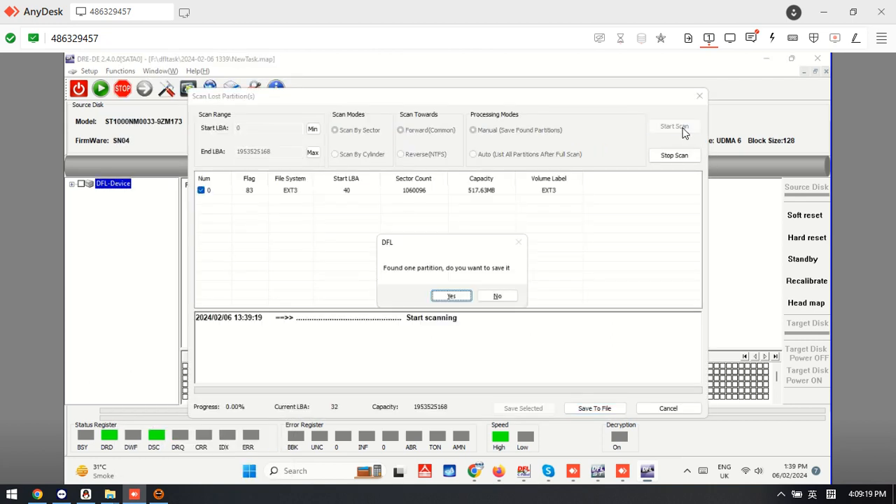
left_click(459, 297)
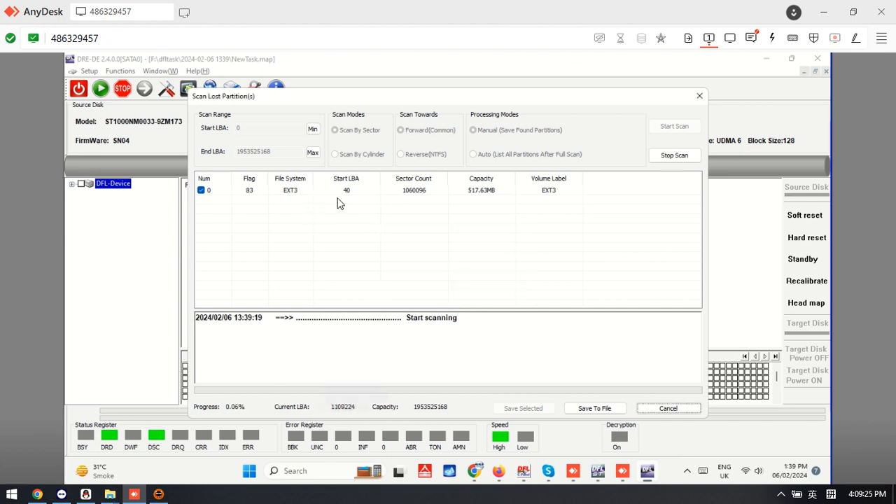